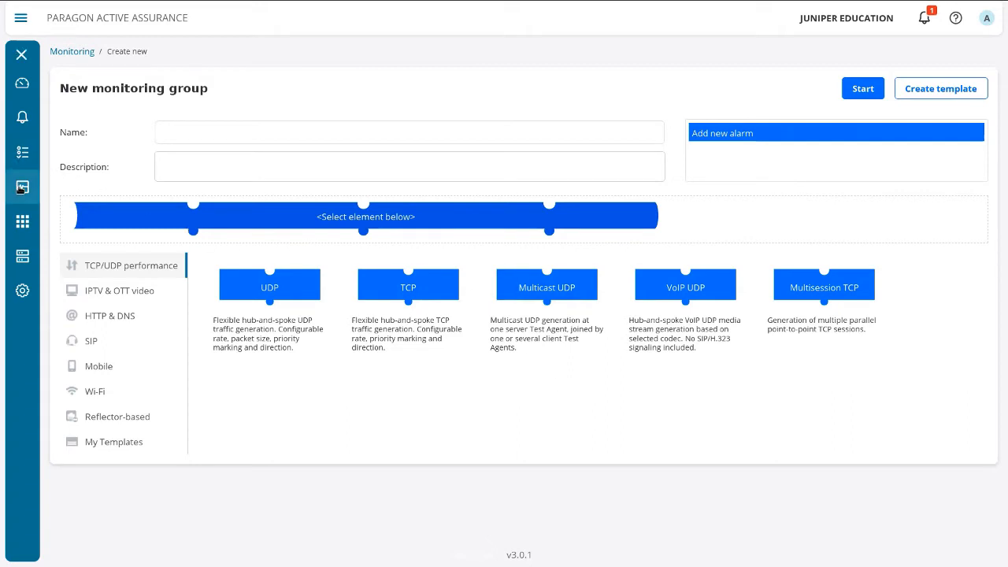
# - Name the new monitoring group "DNS Monitor LB" and add a DNS task to it
pyautogui.moveTo(22, 186)
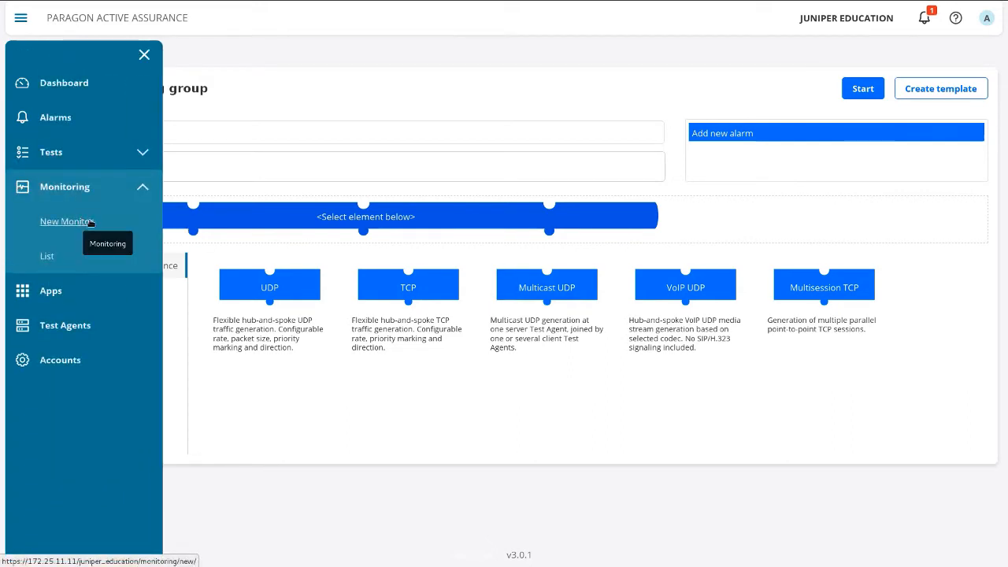
pyautogui.click(144, 55)
pyautogui.click(203, 128)
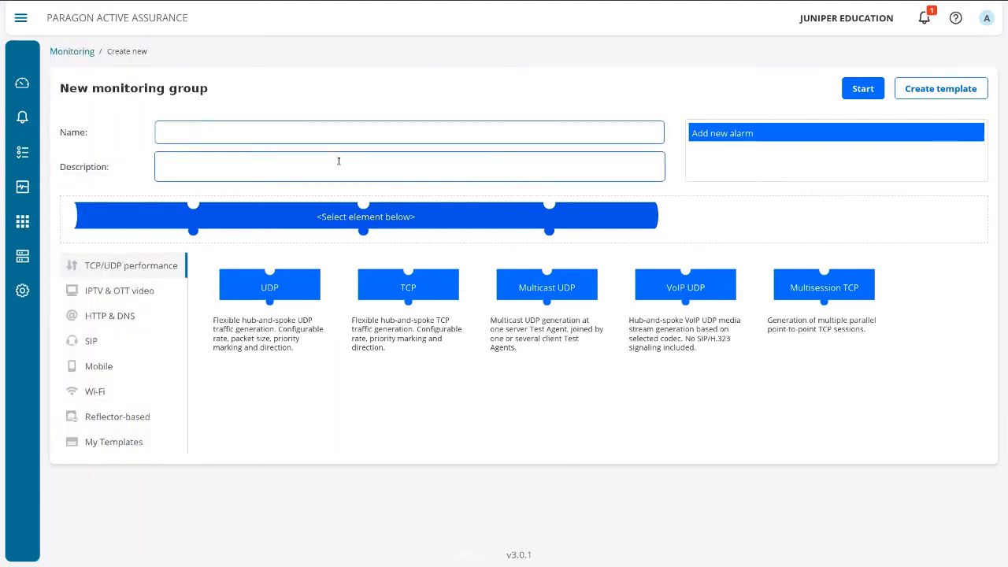
pyautogui.write('DNS Monitor LB')
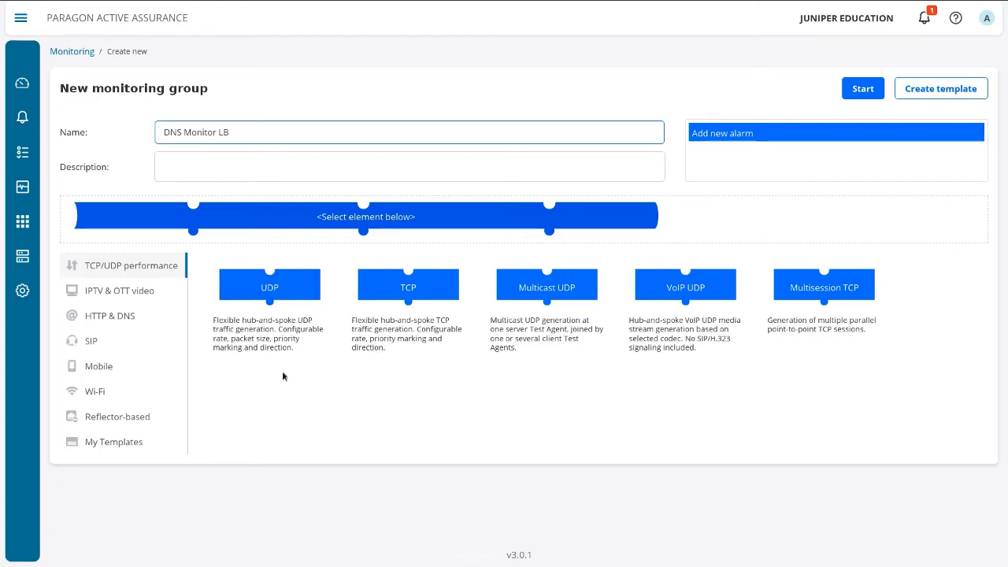
pyautogui.click(103, 317)
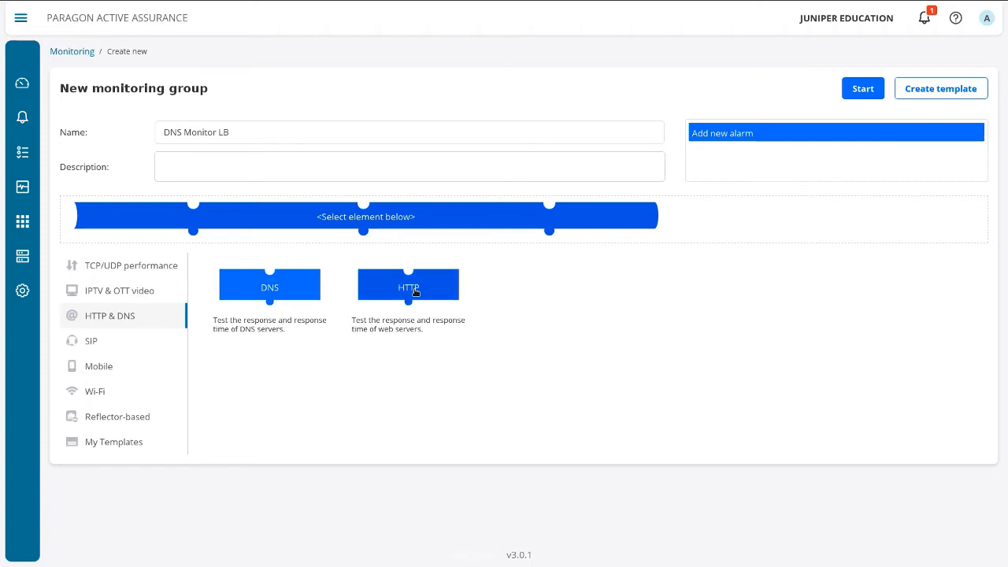
pyautogui.click(289, 288)
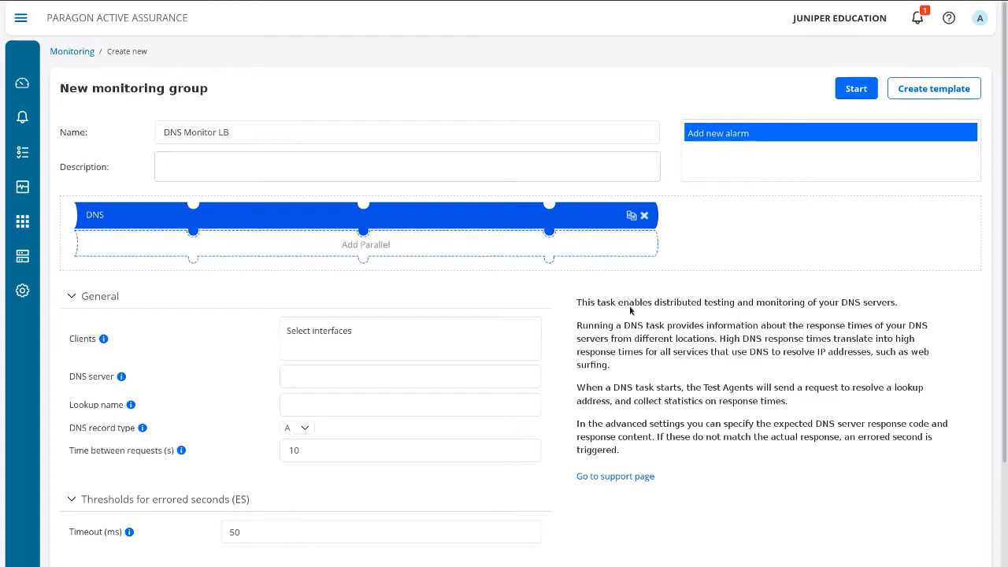
# - Select the TA-1: eth1 and TA-2: eth1 interfaces as clients of the DNS task
pyautogui.click(407, 327)
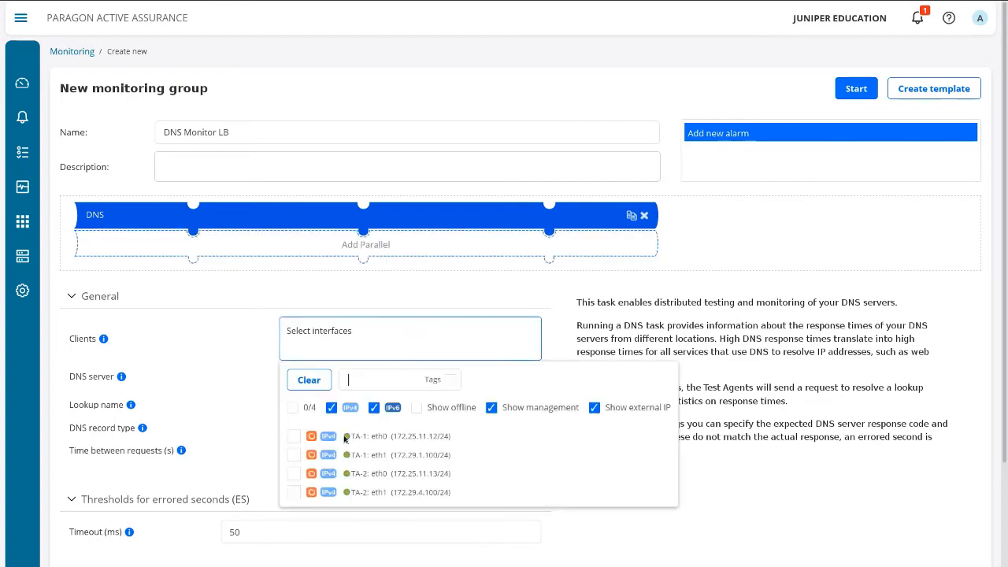
pyautogui.click(293, 455)
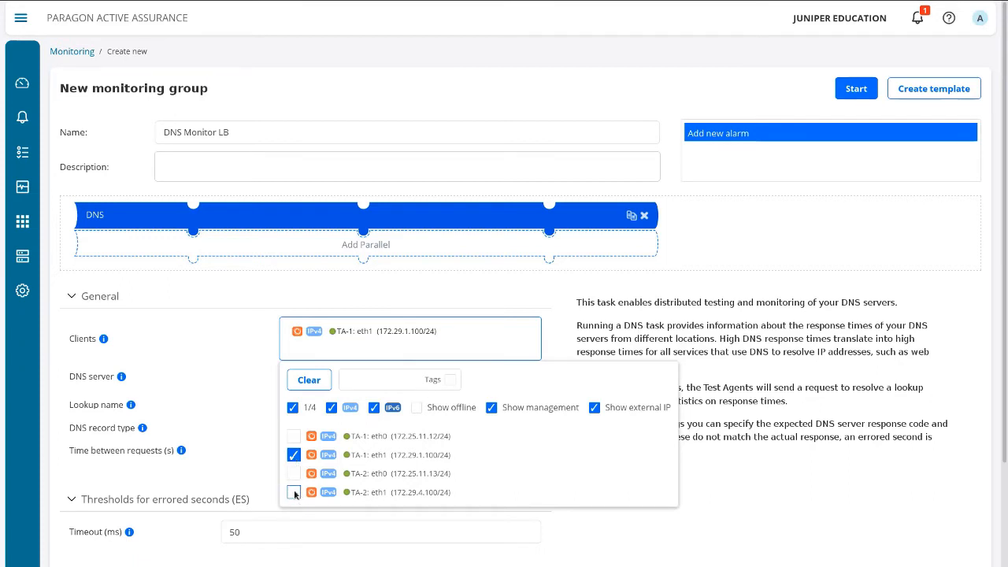
pyautogui.click(293, 492)
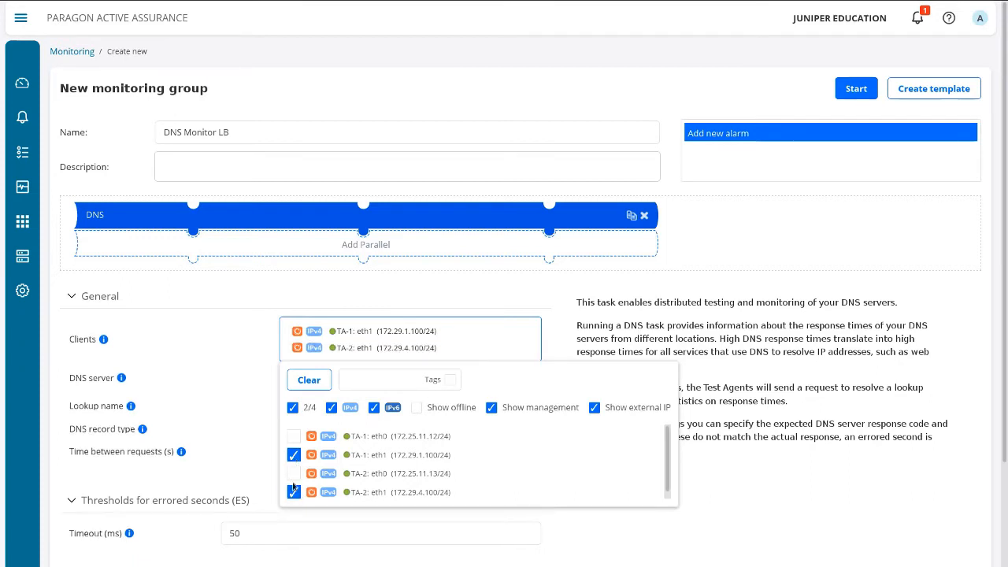
pyautogui.click(238, 361)
pyautogui.click(473, 381)
pyautogui.write('8.8.8.8')
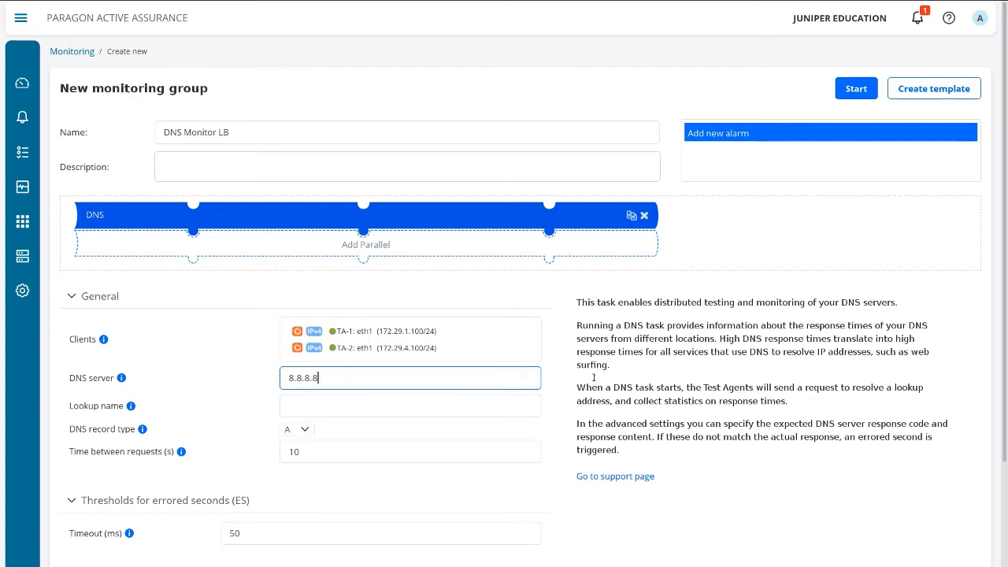
pyautogui.click(353, 399)
pyautogui.write('www.juniper.net')
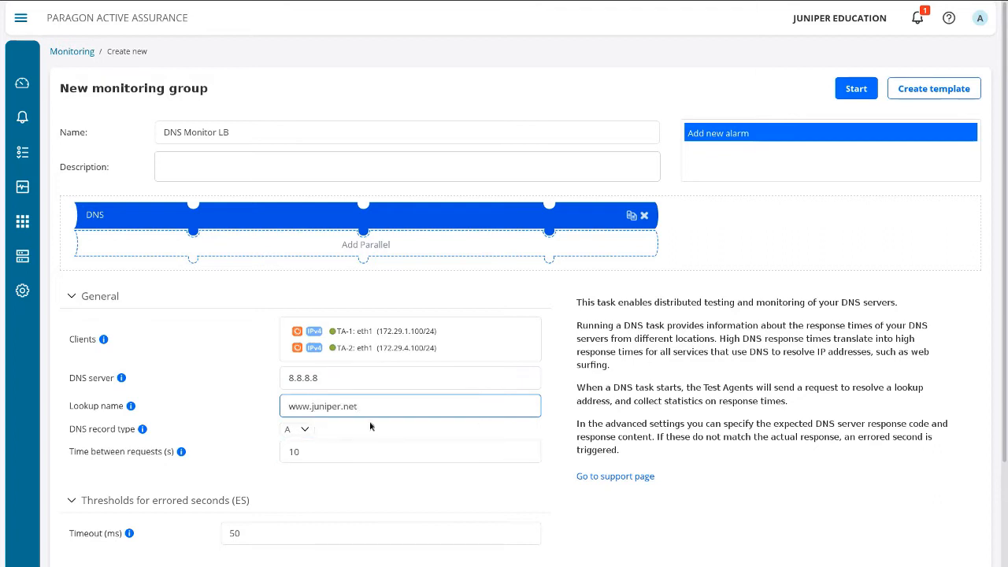
pyautogui.click(306, 429)
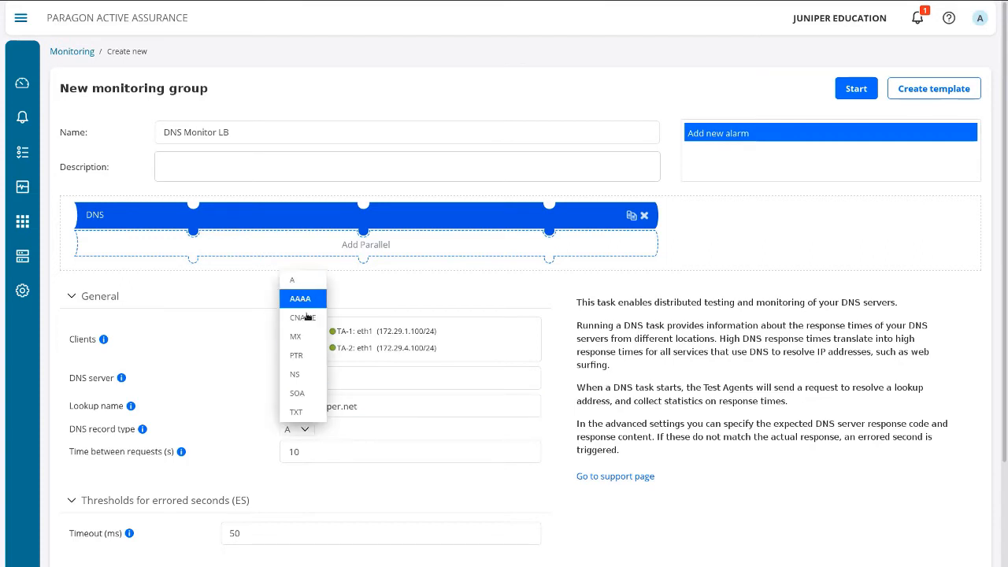
pyautogui.click(375, 433)
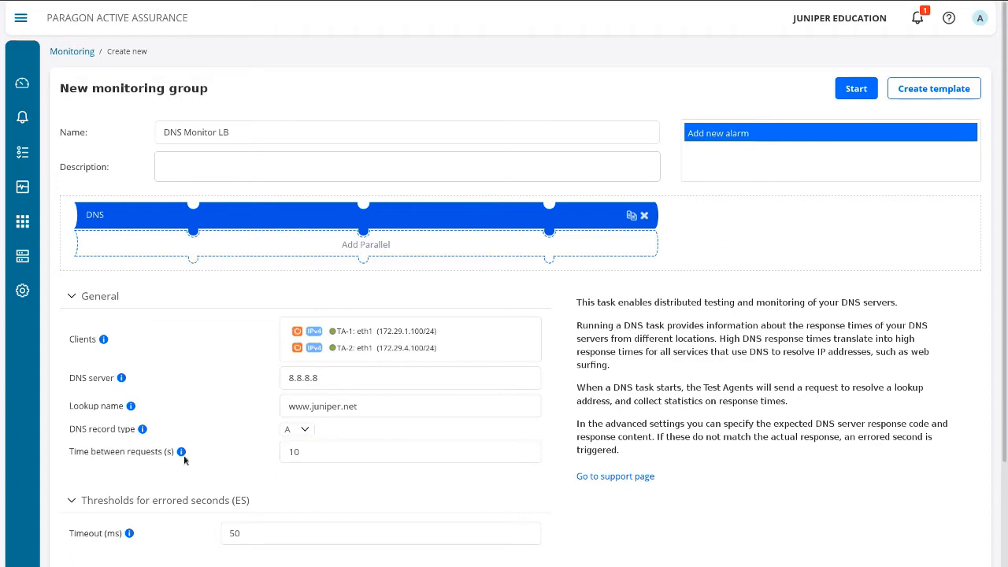
# - Set the errored-seconds timeout of the DNS task to 200 ms
pyautogui.click(288, 458)
pyautogui.scroll(-1, 284, 469)
pyautogui.click(264, 497)
pyautogui.hotkey('ctrl', 'a')
pyautogui.write('200')
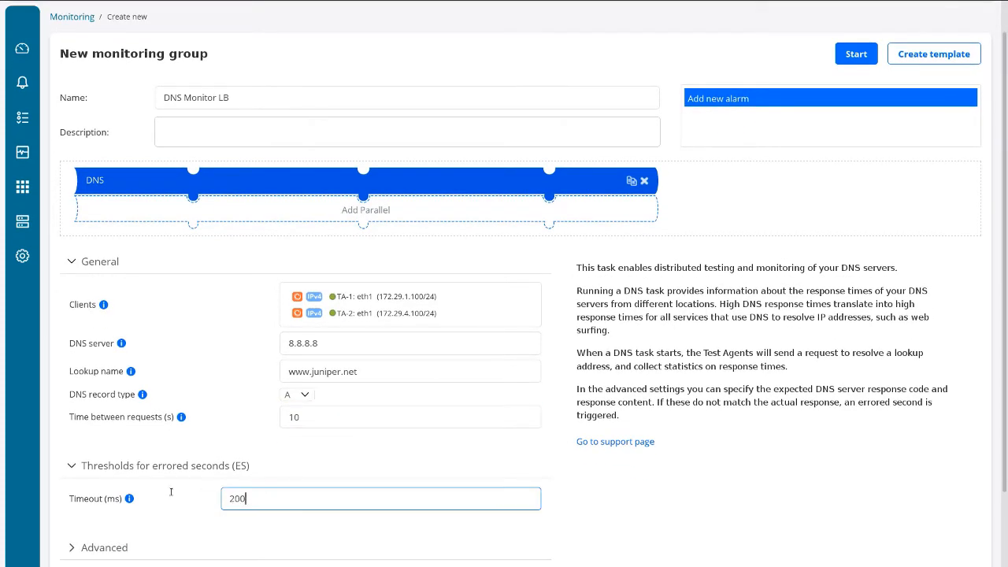
# - Examine the advanced settings of the DNS task, including response code and expected response
pyautogui.scroll(-2, 171, 492)
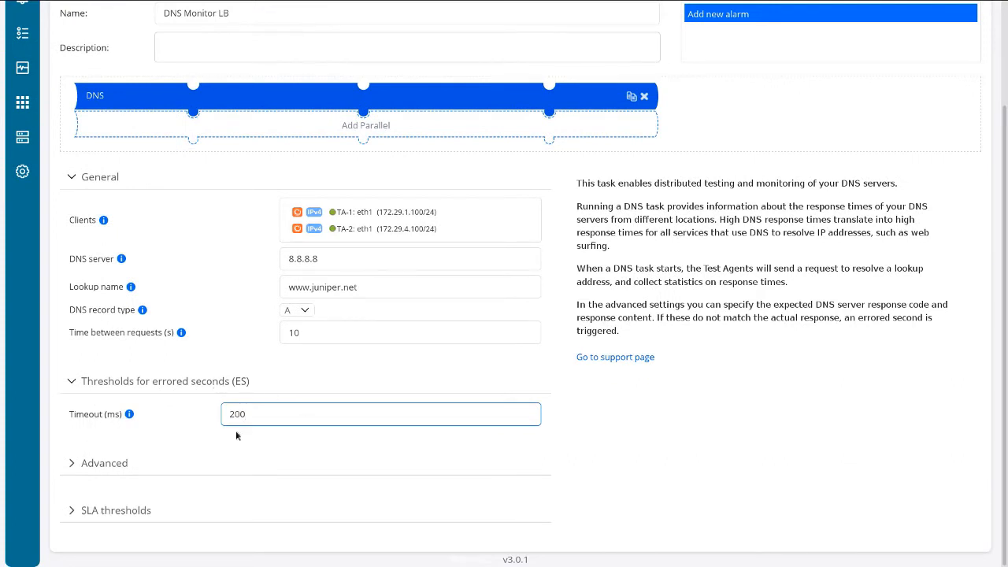
pyautogui.click(110, 468)
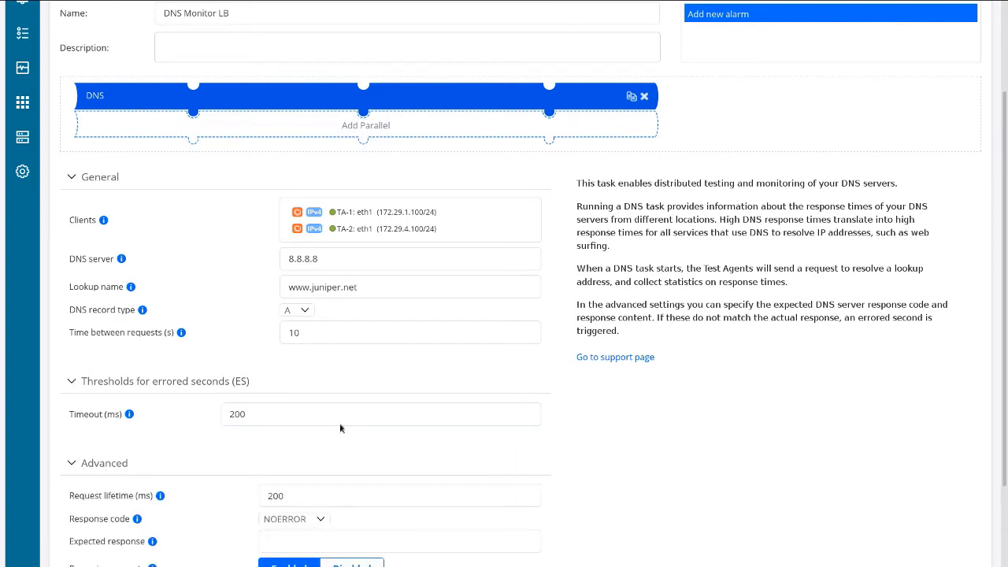
pyautogui.scroll(-2, 299, 430)
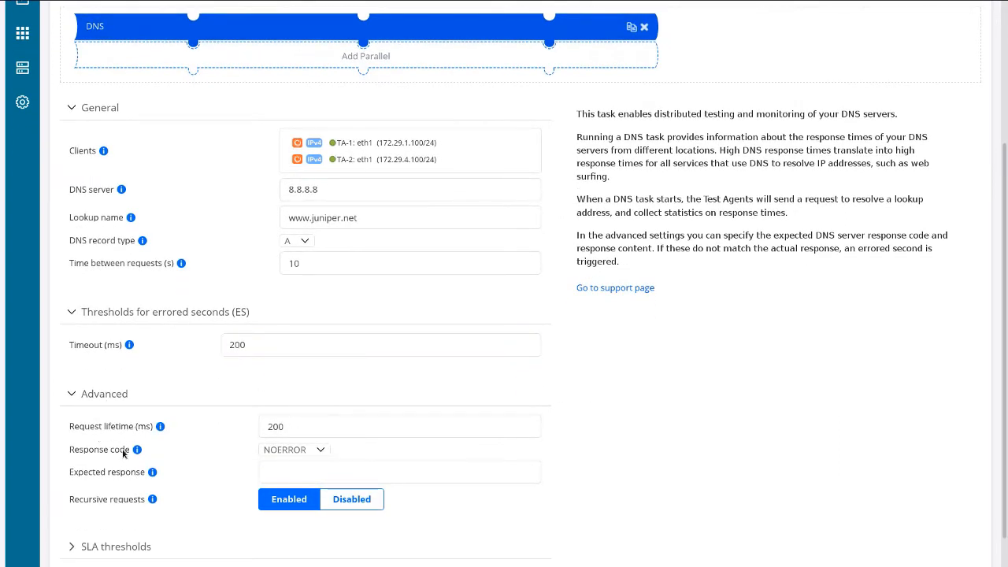
pyautogui.click(266, 468)
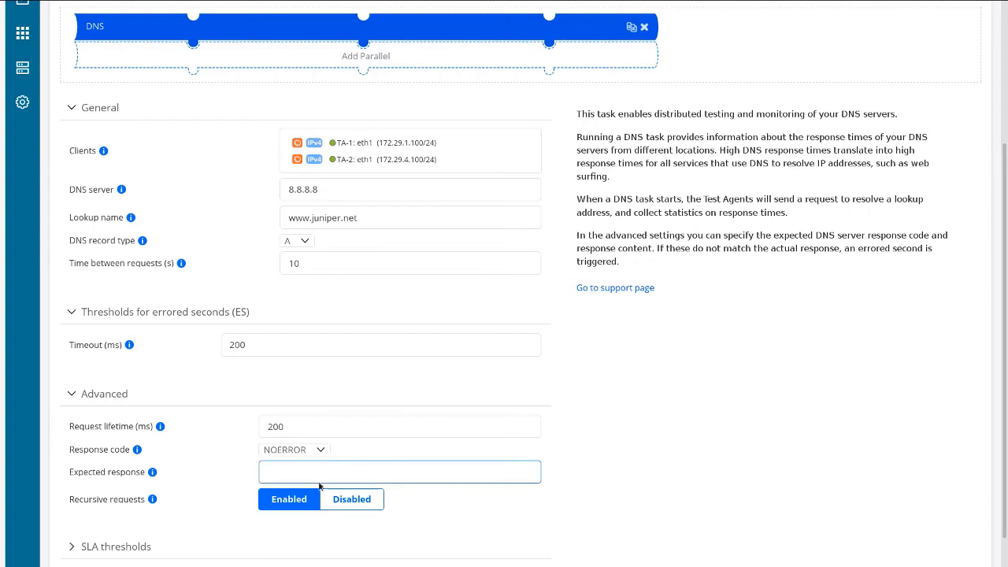
pyautogui.click(244, 476)
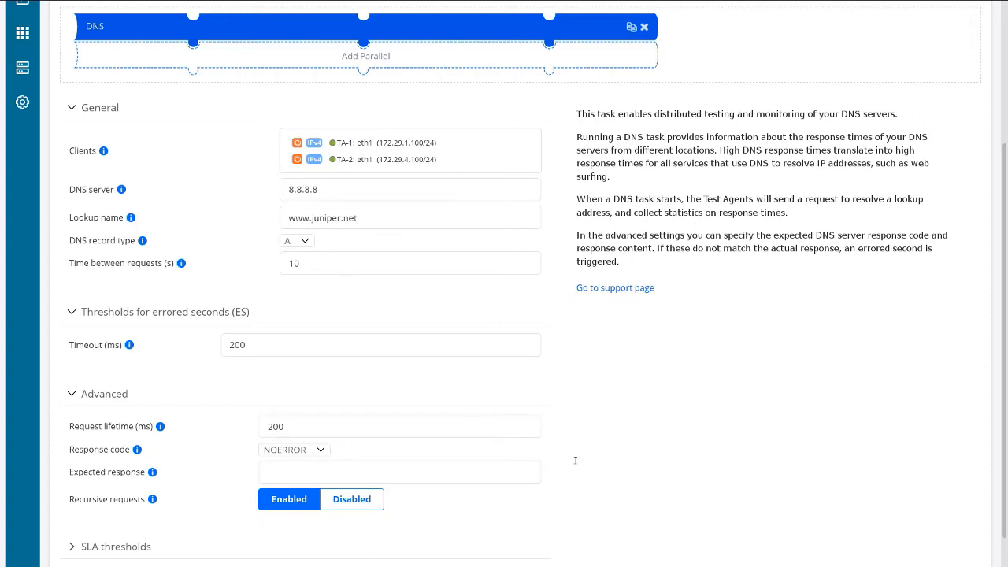
# - Start the monitoring group with the weekly periodic report
pyautogui.scroll(3, 668, 478)
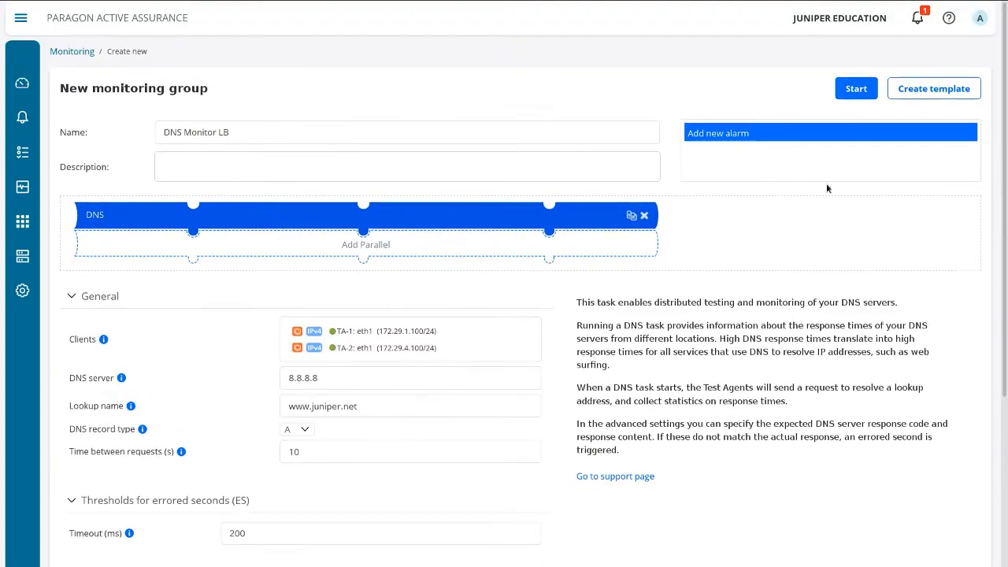
pyautogui.click(856, 90)
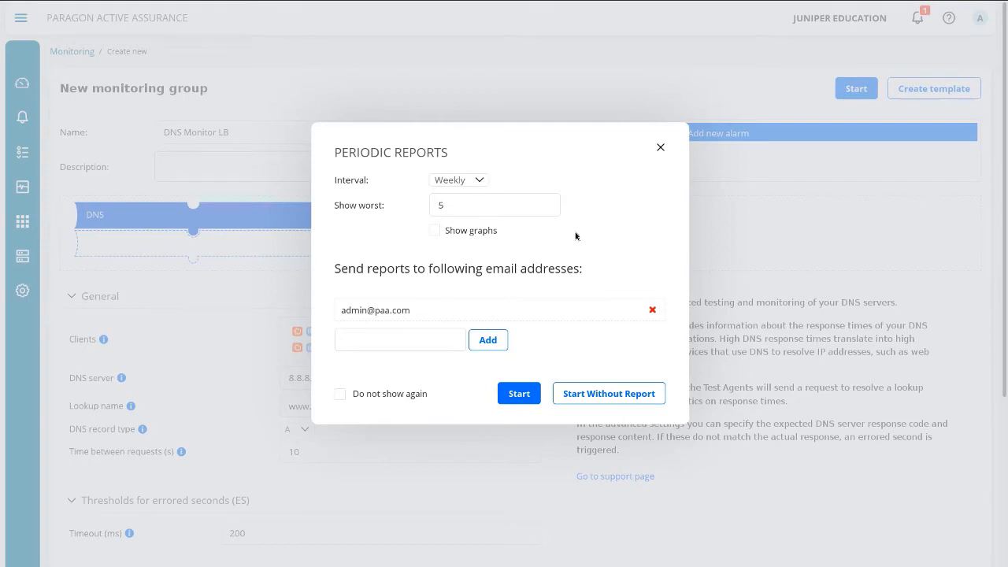
pyautogui.click(526, 392)
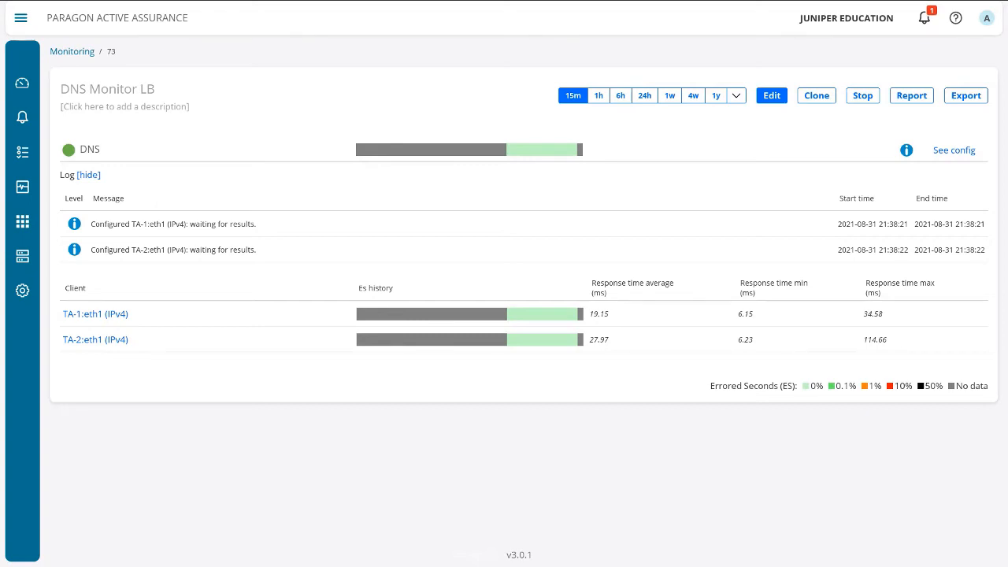
# - Edit the DNS monitor, set its errored-seconds timeout to 50 ms and save it
pyautogui.click(772, 96)
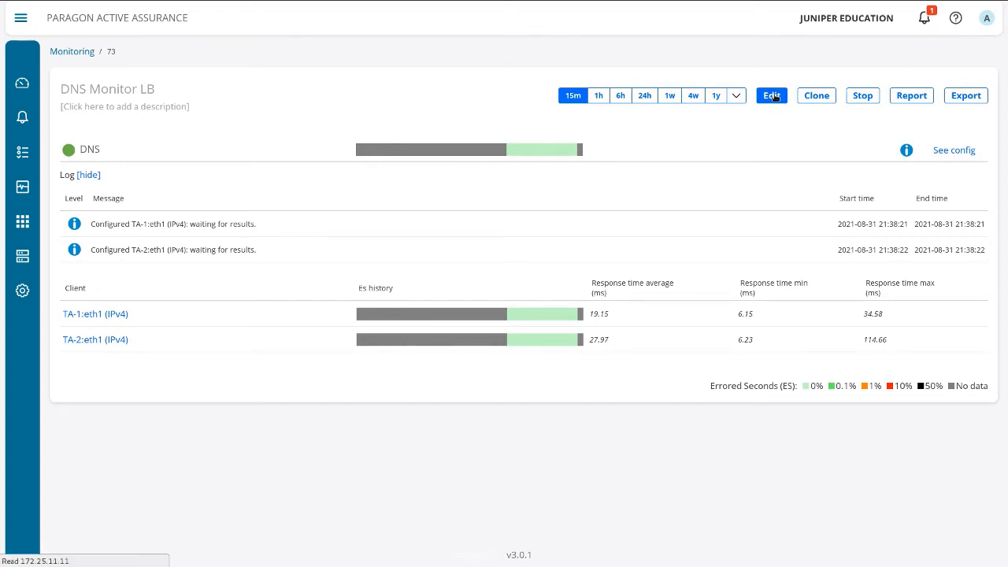
pyautogui.scroll(-2, 432, 281)
pyautogui.click(264, 414)
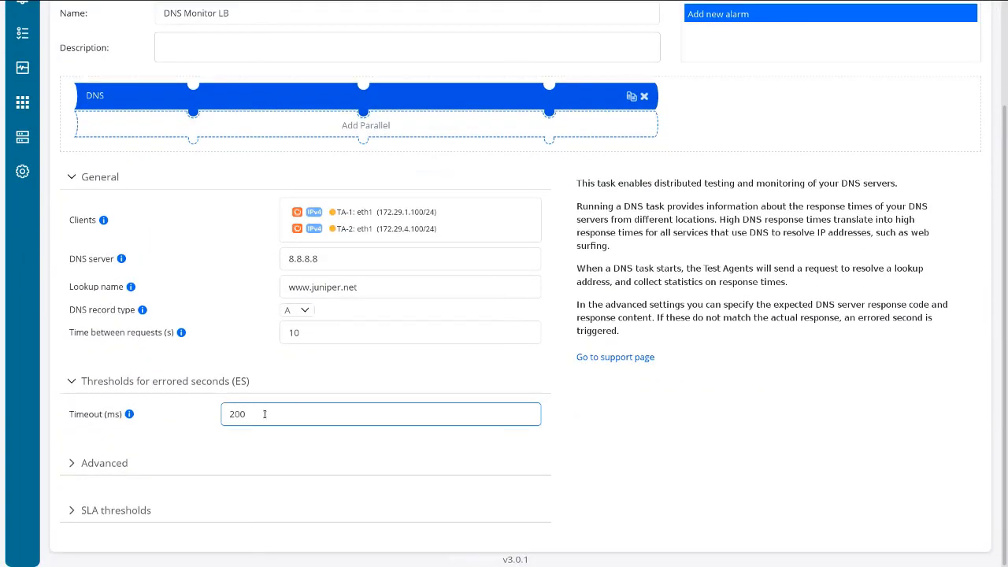
pyautogui.hotkey('ctrl', 'a')
pyautogui.write('50')
pyautogui.scroll(2, 489, 260)
pyautogui.click(797, 91)
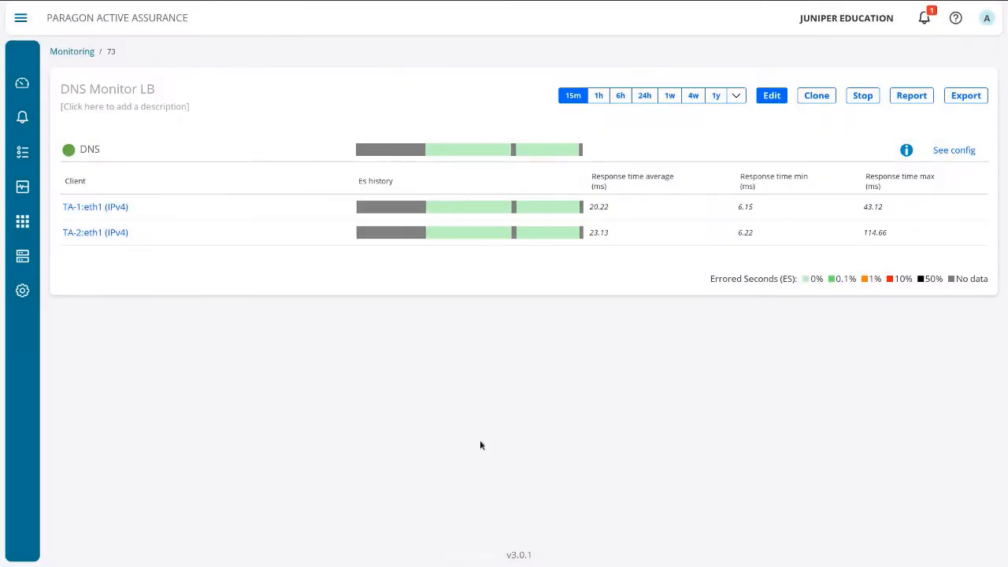
# - Reopen the DNS monitor for editing, lower its errored-seconds timeout to 10 ms and save it
pyautogui.click(772, 95)
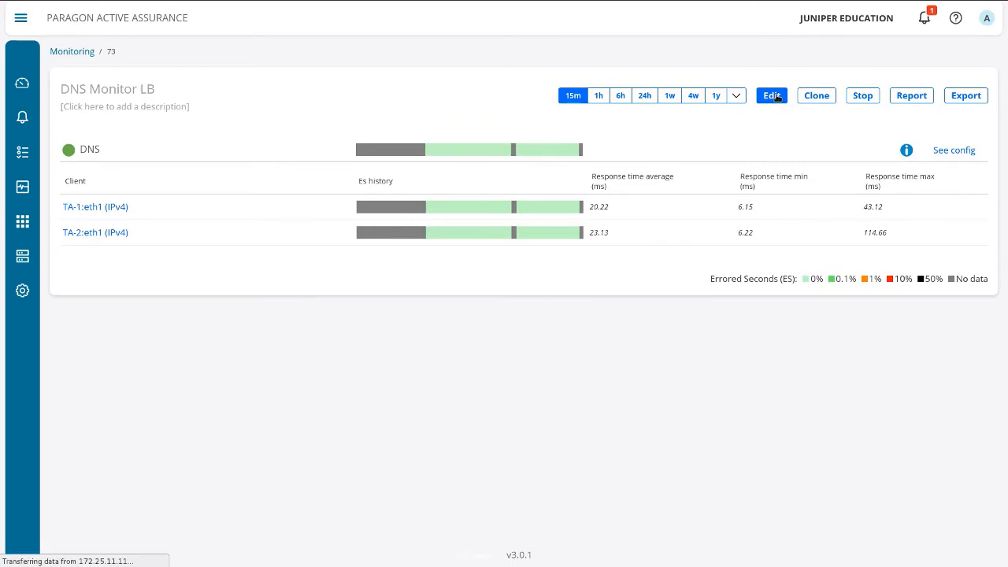
pyautogui.scroll(-3, 571, 326)
pyautogui.moveTo(362, 416); pyautogui.dragTo(203, 419)
pyautogui.write('10')
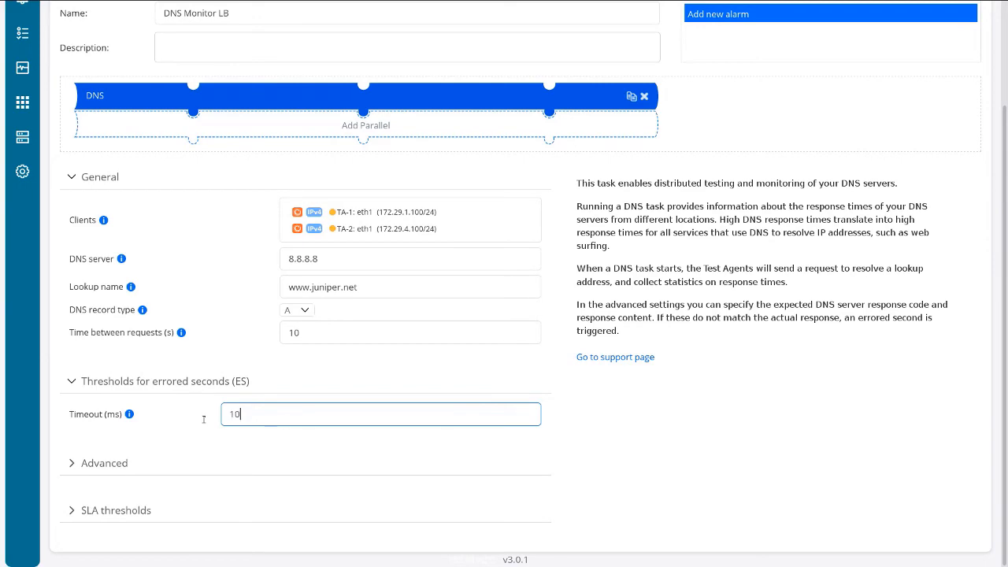
pyautogui.click(630, 390)
pyautogui.scroll(3, 734, 445)
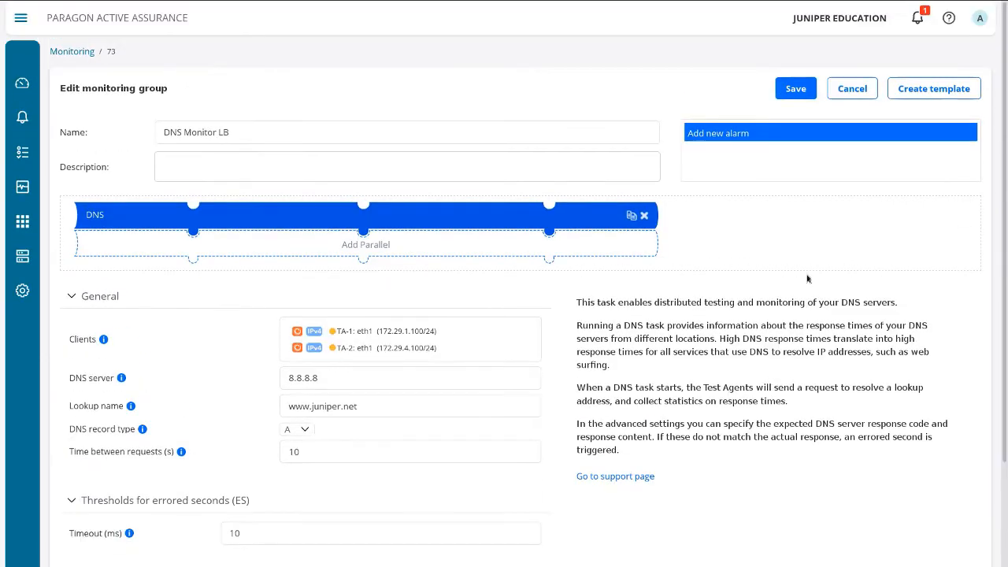
pyautogui.click(794, 89)
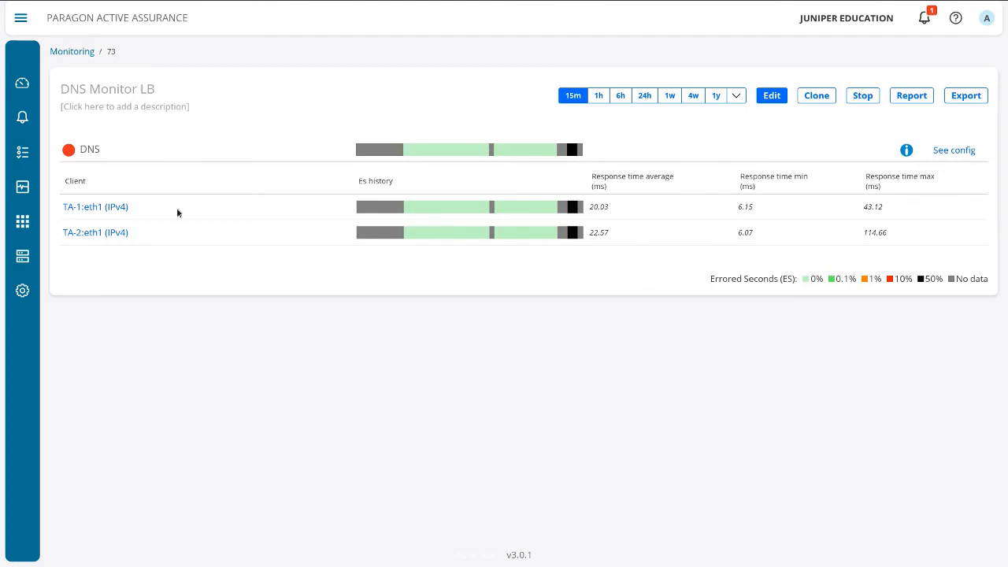
# - Open the TA-1:eth1 client's results and examine its errored intervals as a table
pyautogui.click(96, 207)
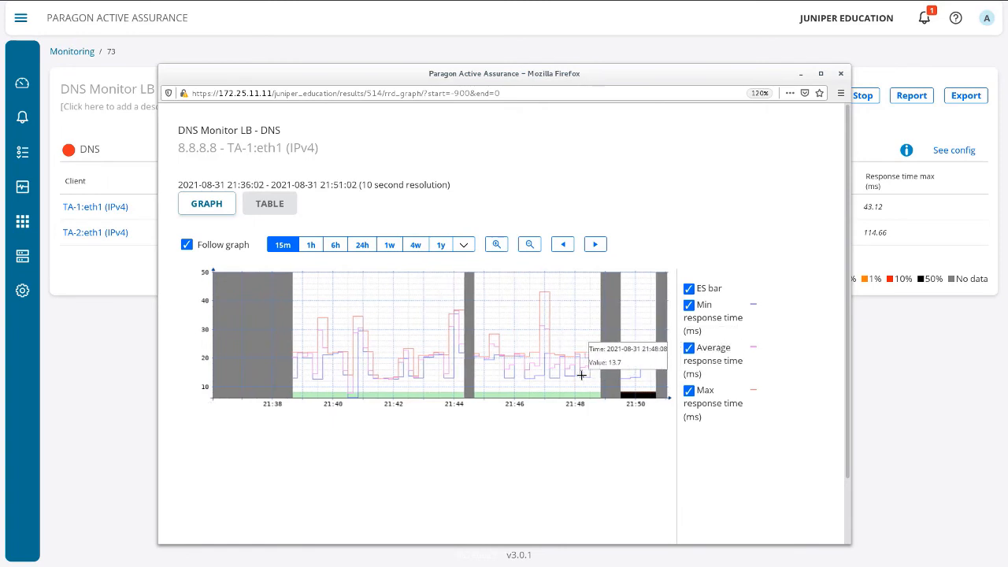
pyautogui.click(282, 211)
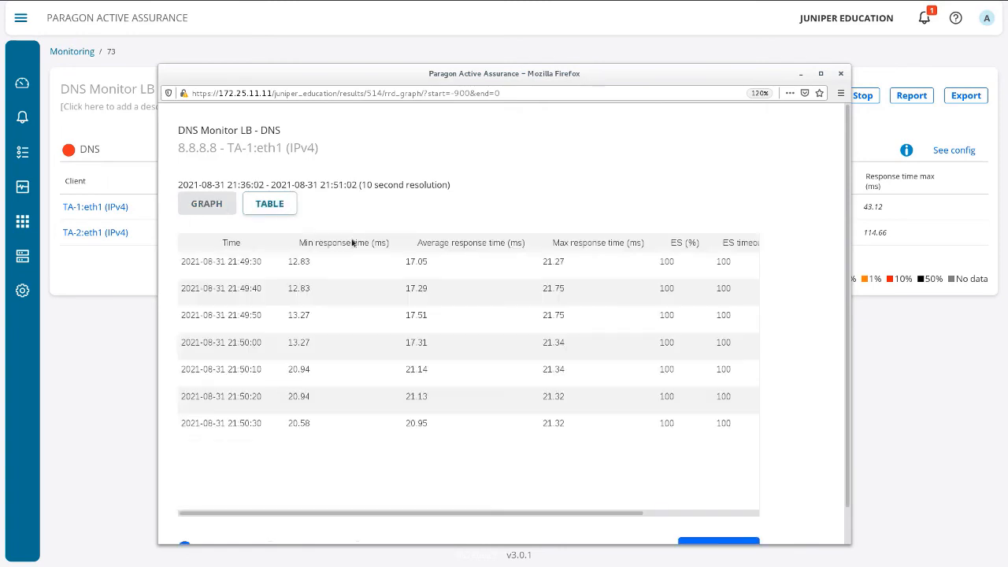
pyautogui.scroll(-2, 386, 303)
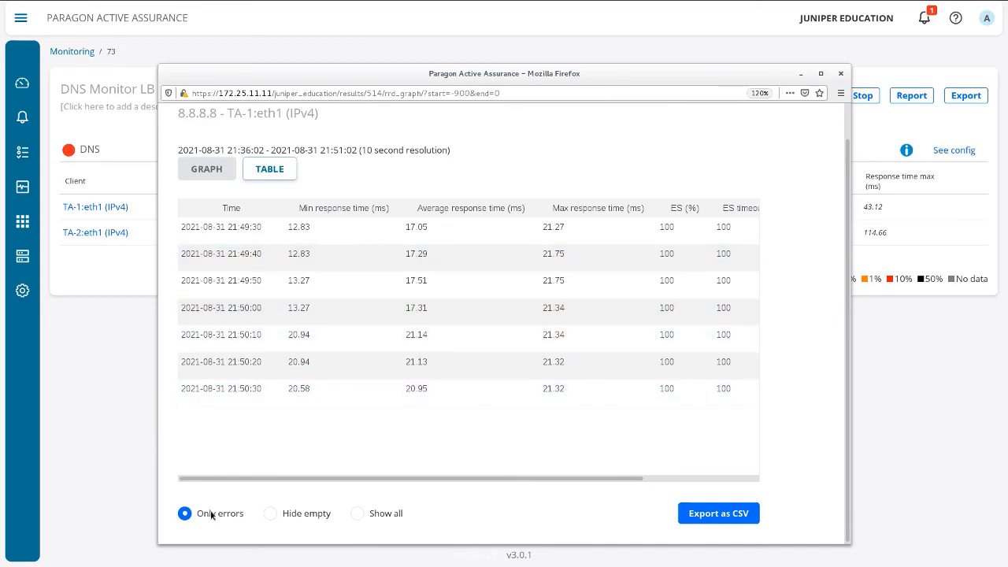
pyautogui.scroll(2, 418, 344)
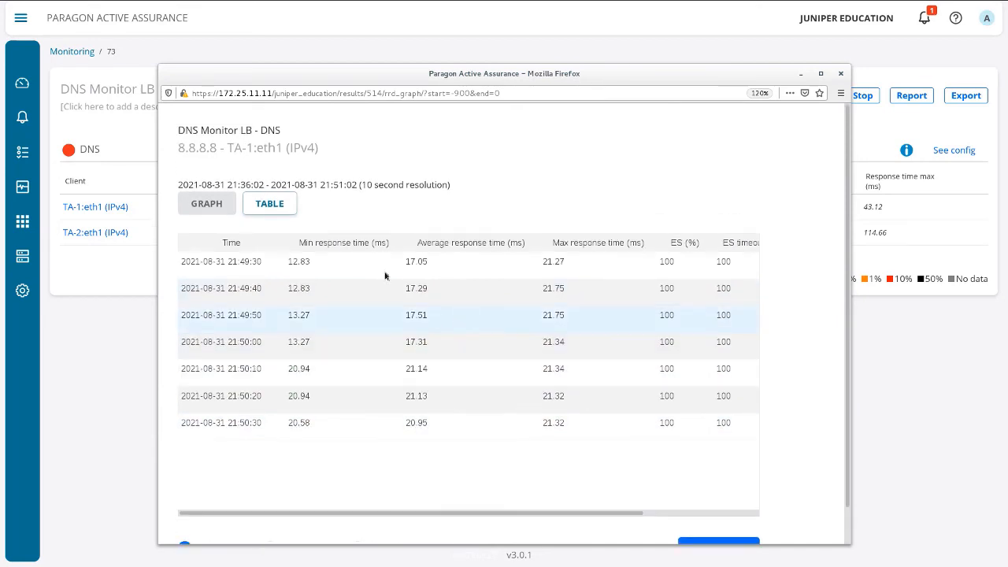